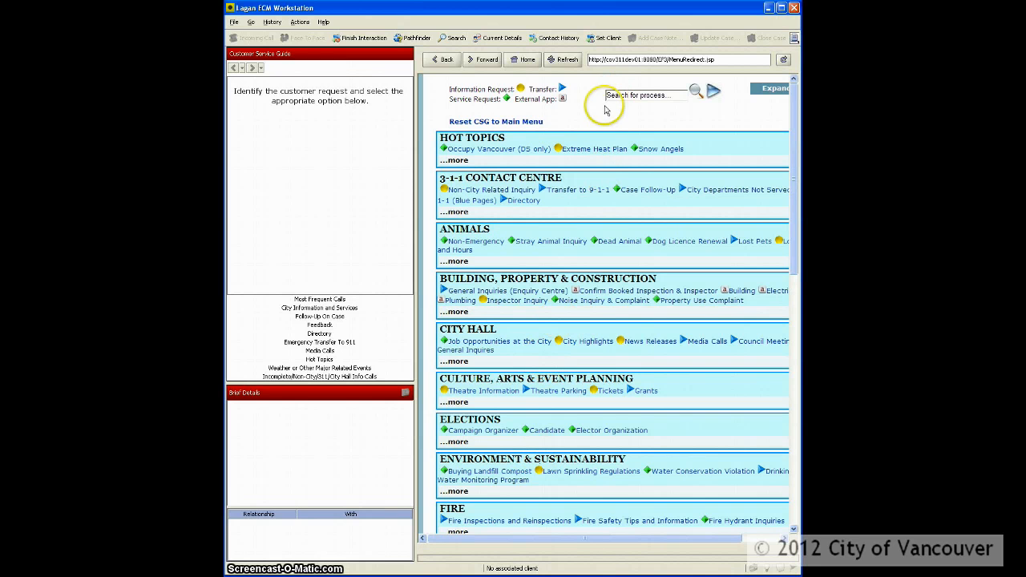
Open the client search form
scroll(593, 132, down, 5)
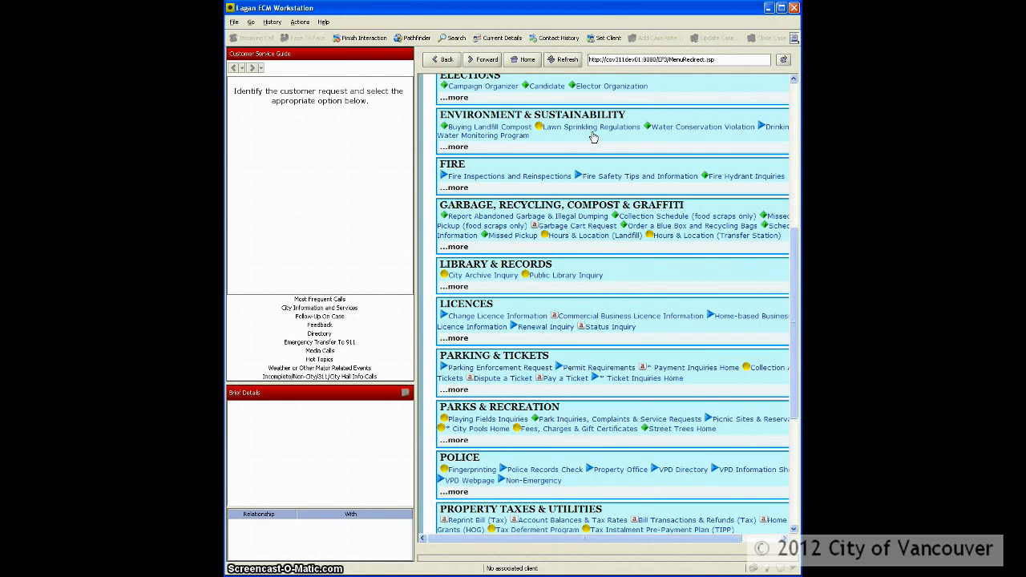
scroll(593, 137, up, 8)
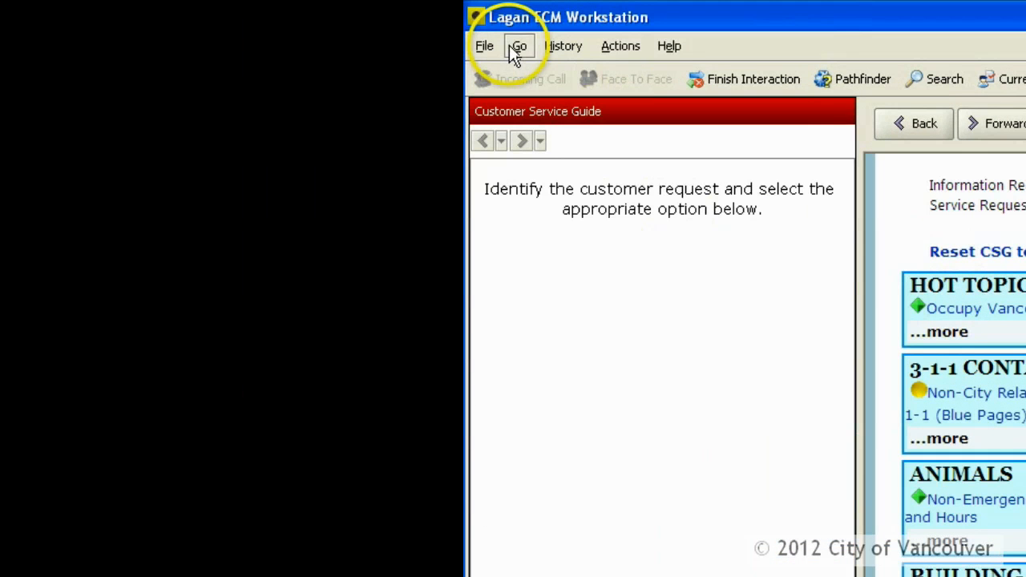
click(516, 48)
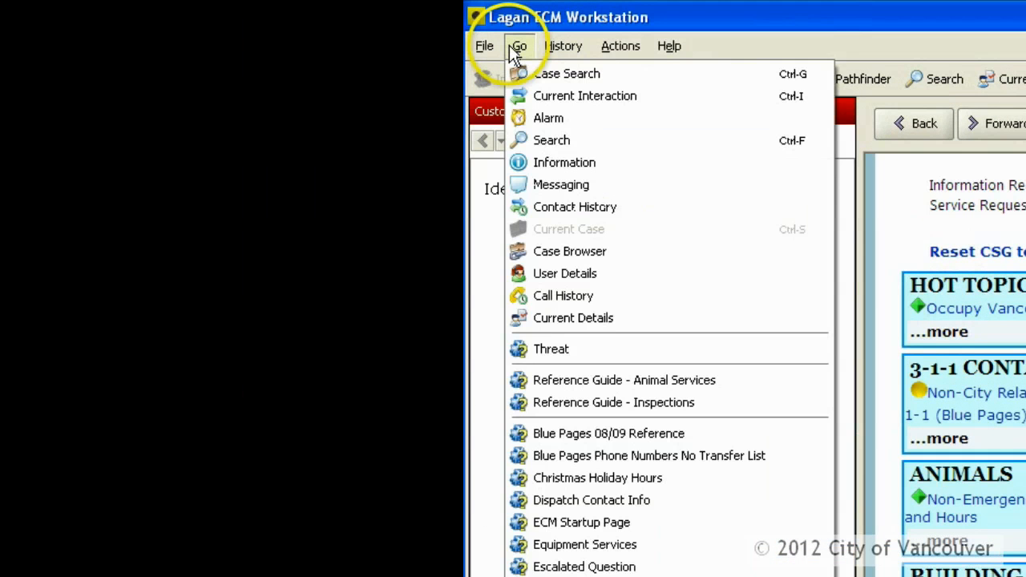
click(532, 138)
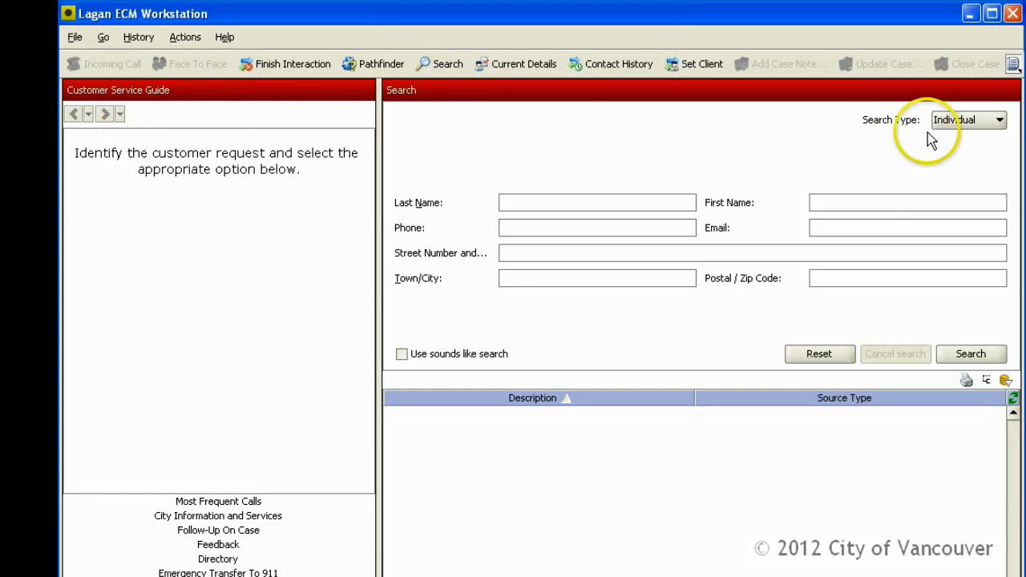
View the search fields for the Location search type and return the search type to Individual
click(952, 122)
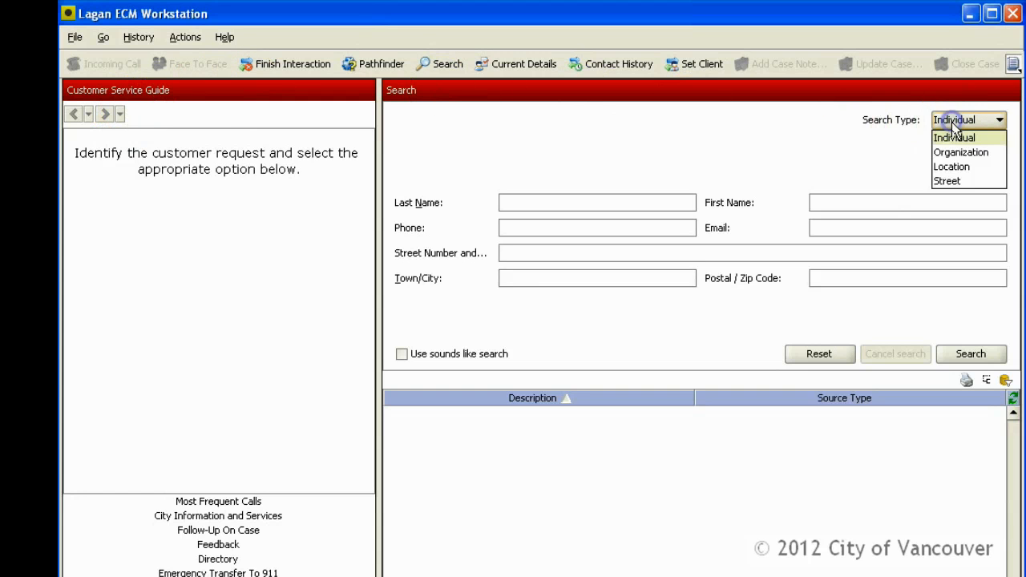
click(939, 166)
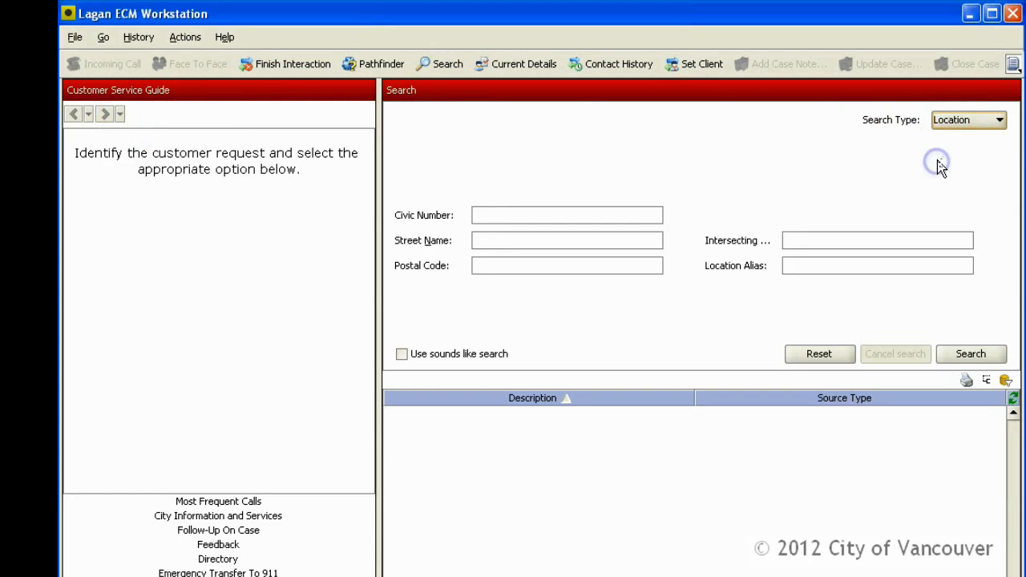
click(965, 123)
click(966, 137)
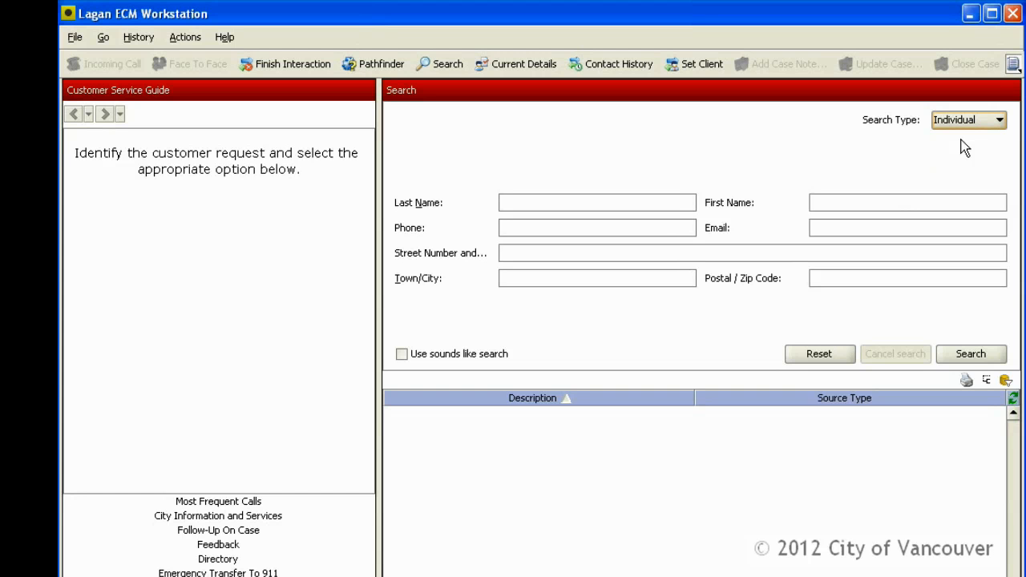
Search individuals by the customer's last name only
click(626, 195)
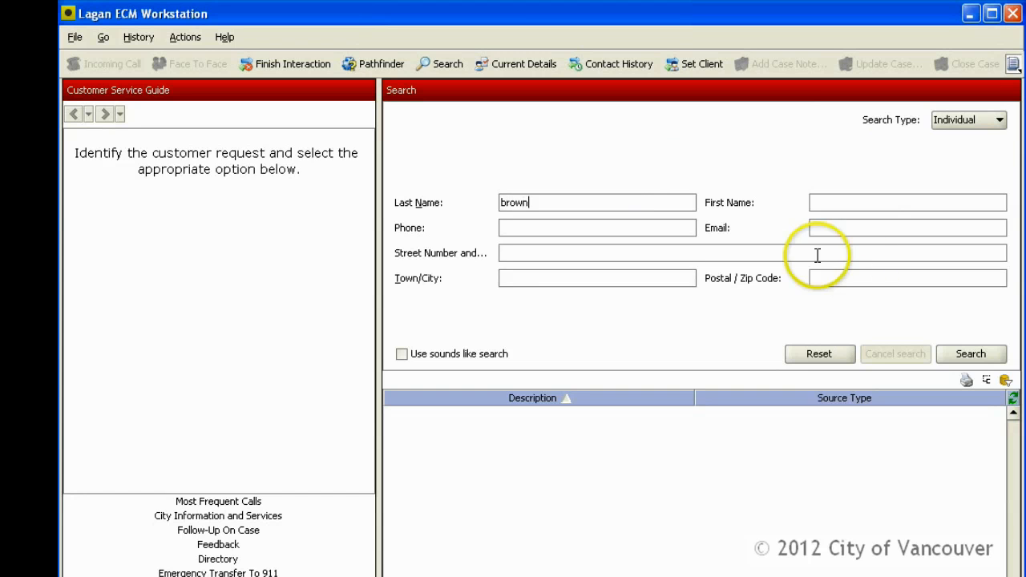
click(949, 355)
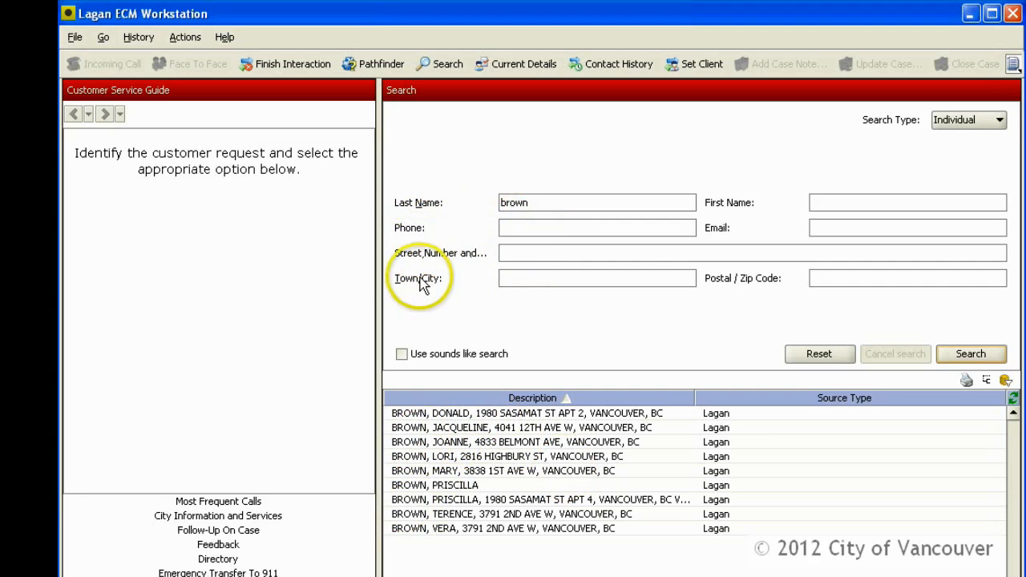
click(524, 227)
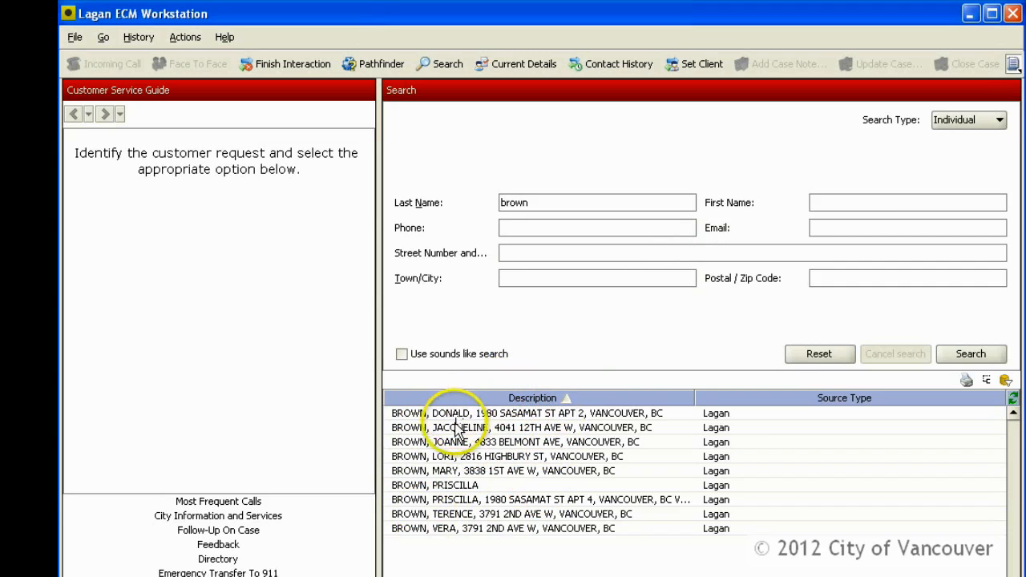
Search with the first initial j added to the last name, and repeat the search with the first name cleared
click(825, 203)
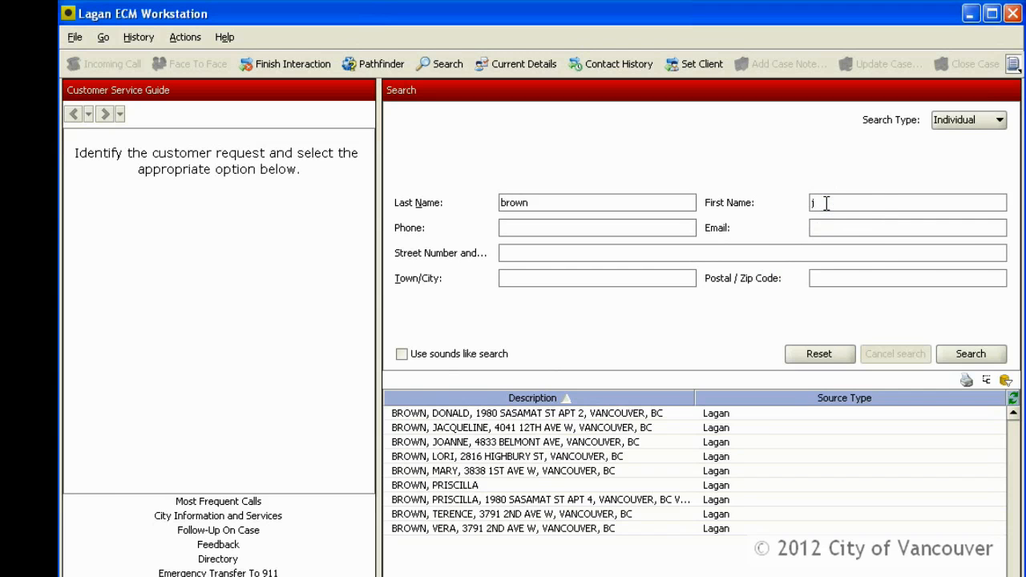
click(968, 354)
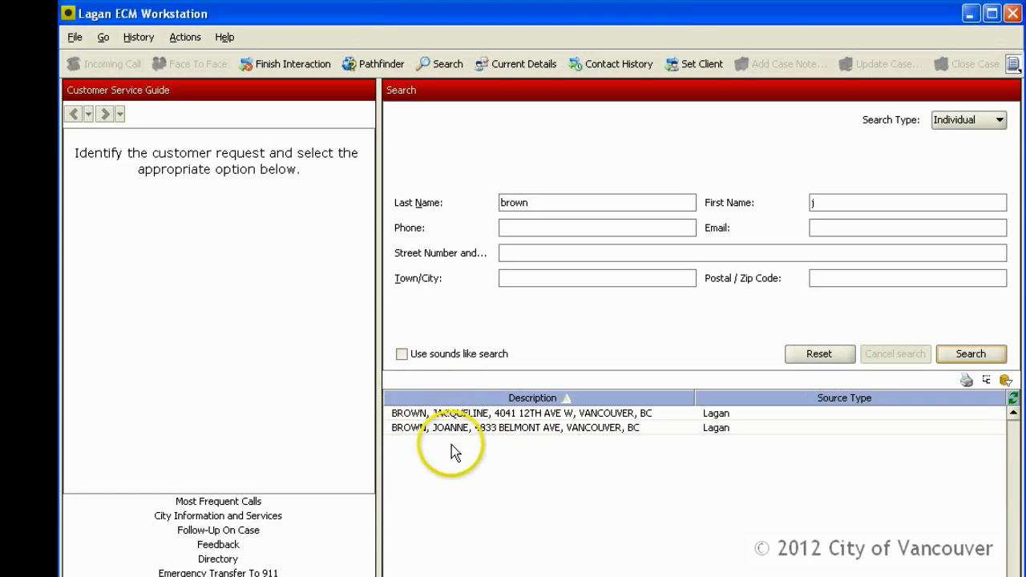
click(810, 199)
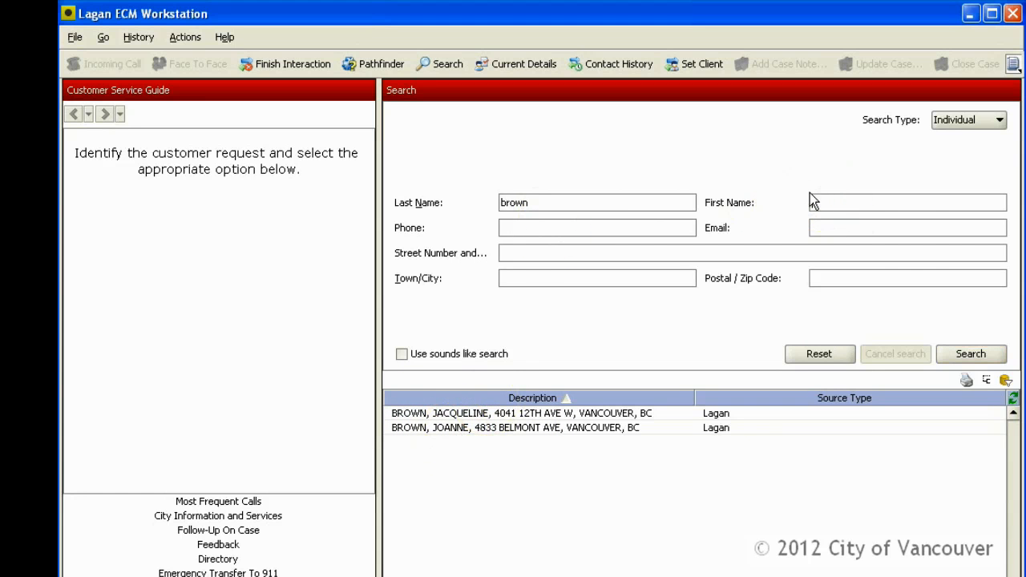
click(961, 355)
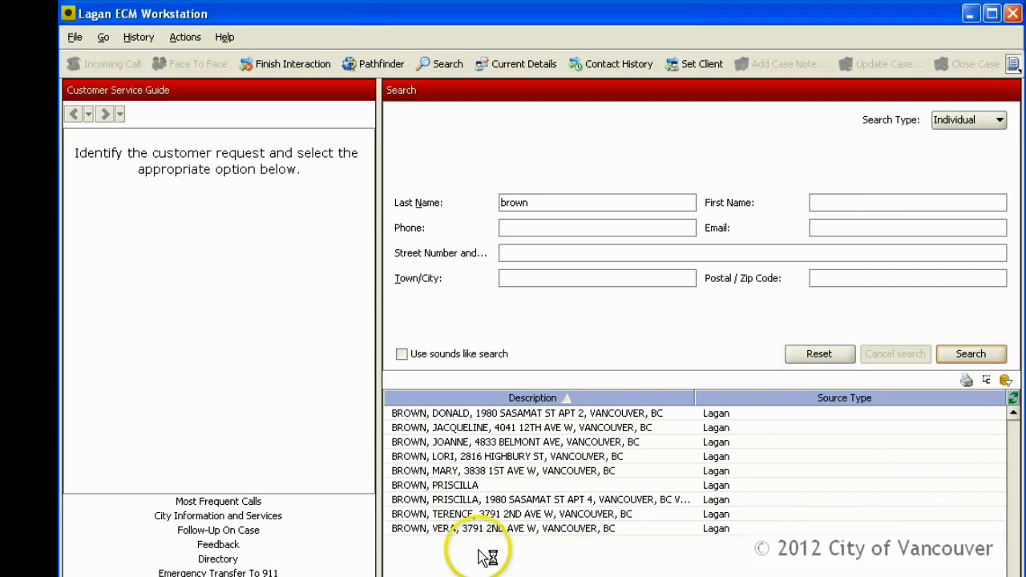
Search with the customer's full first name added to the last name, and repeat it with an alternative spelling containing a double r
click(849, 204)
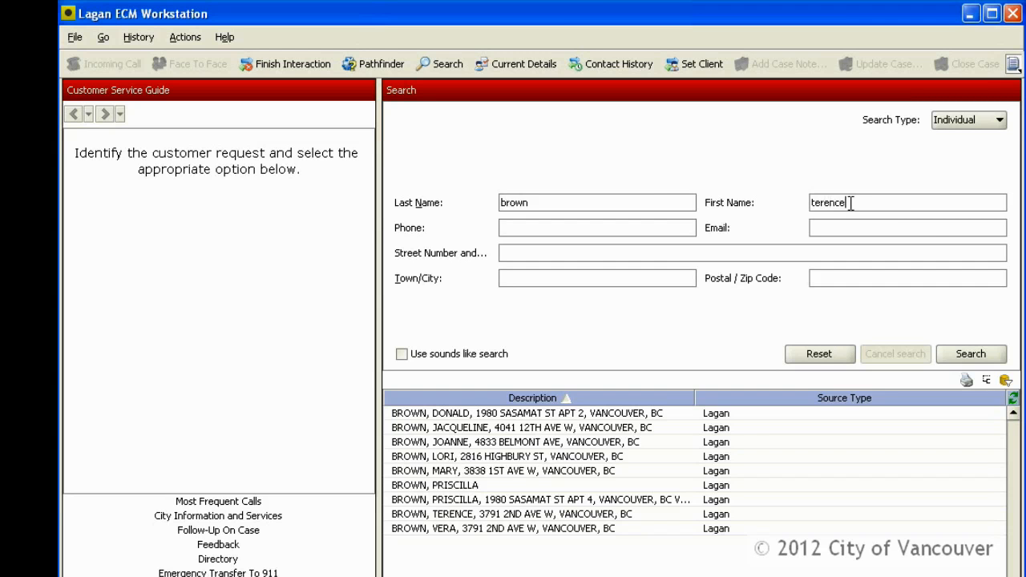
click(966, 354)
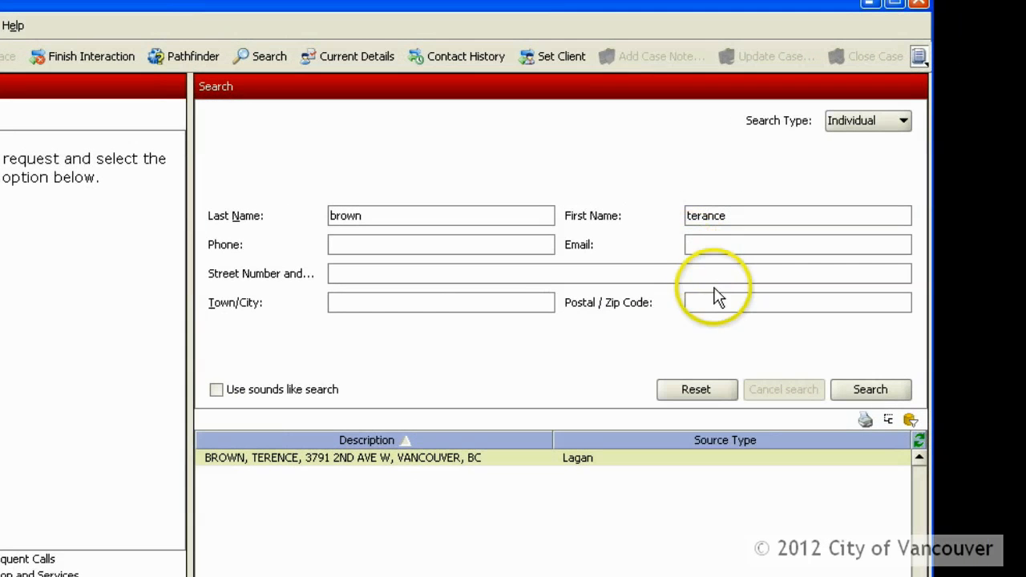
click(697, 216)
text(re)
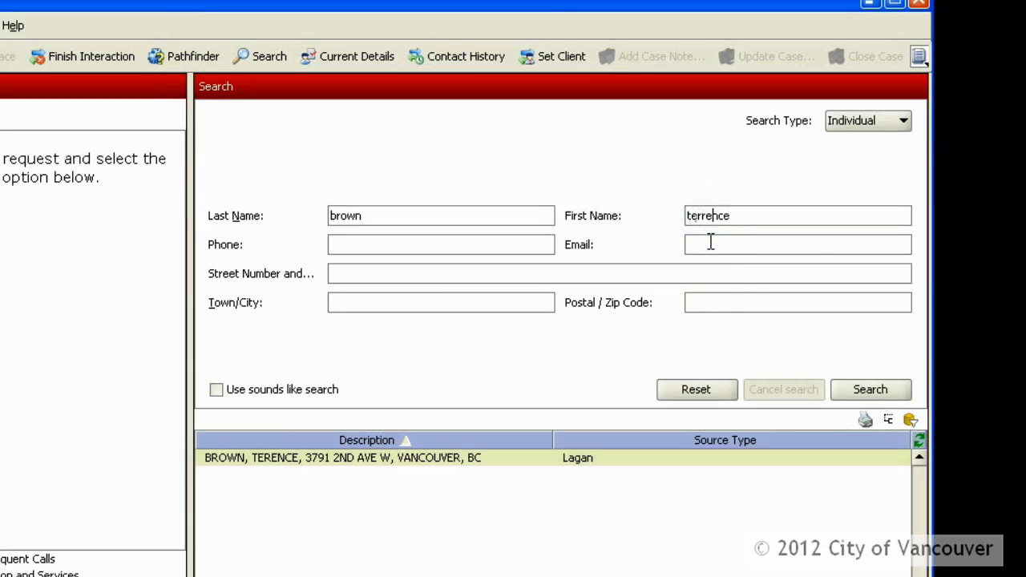
click(858, 397)
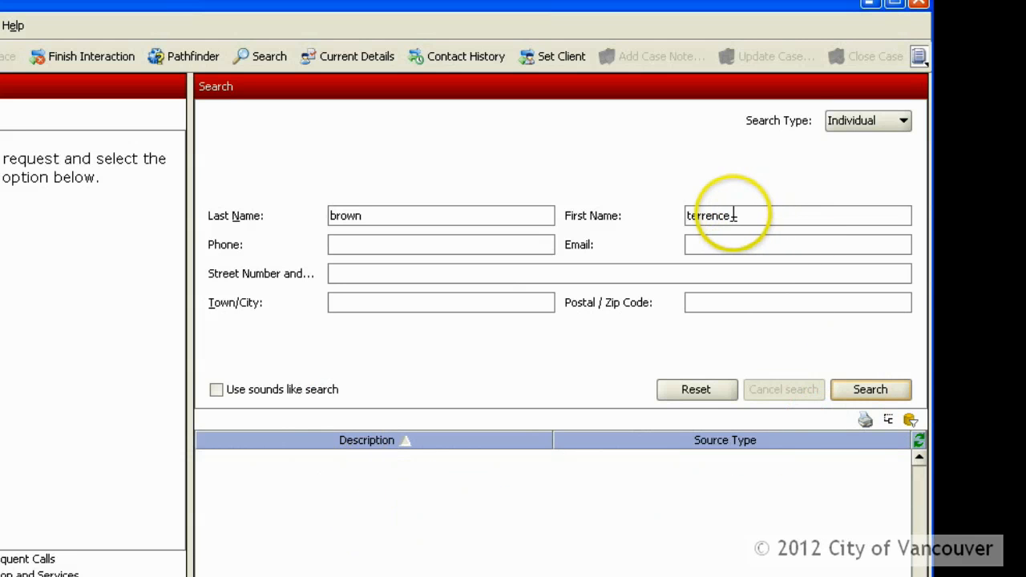
Search with only the first three letters of the first name, and repeat the search with the first name cleared
drag(695, 215, 759, 215)
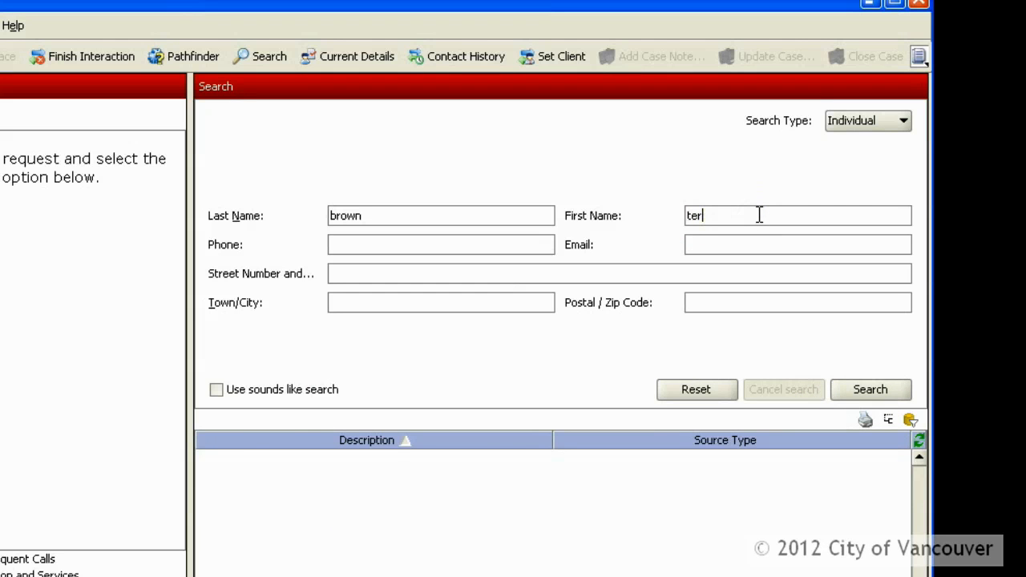
key(Return)
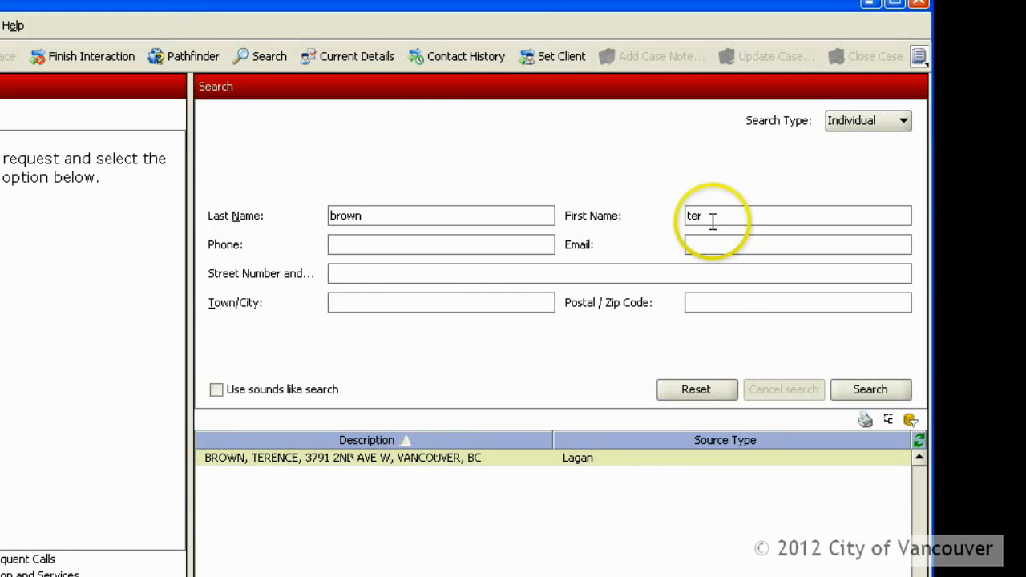
drag(706, 213, 680, 213)
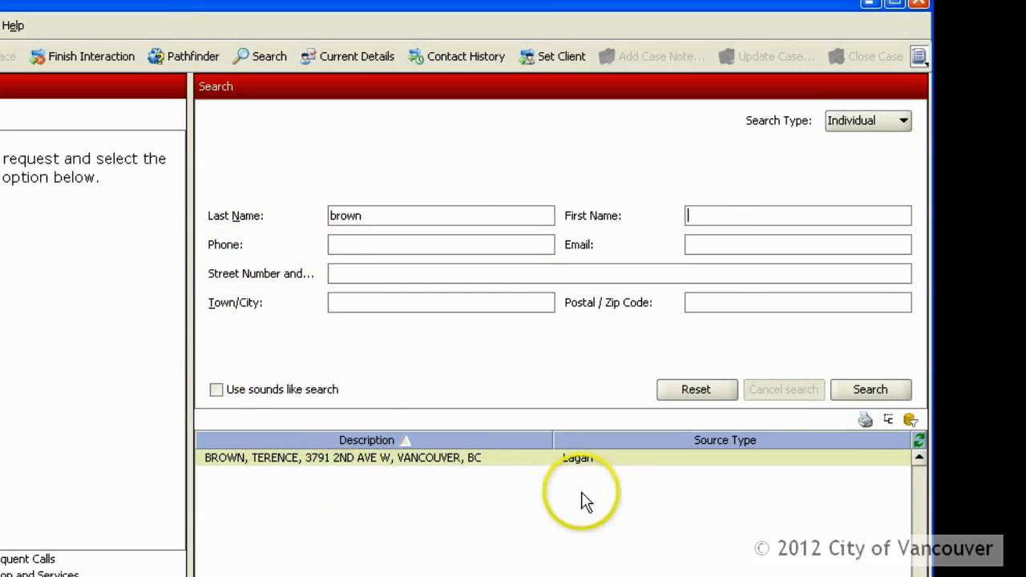
click(864, 388)
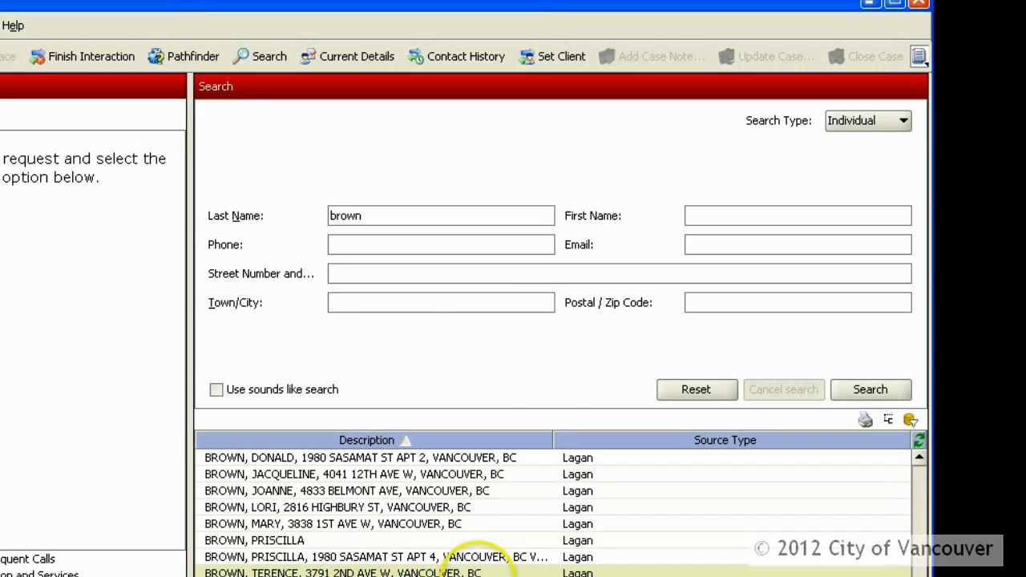
Search for the last name combined with the wildcard street pattern %2%
click(359, 270)
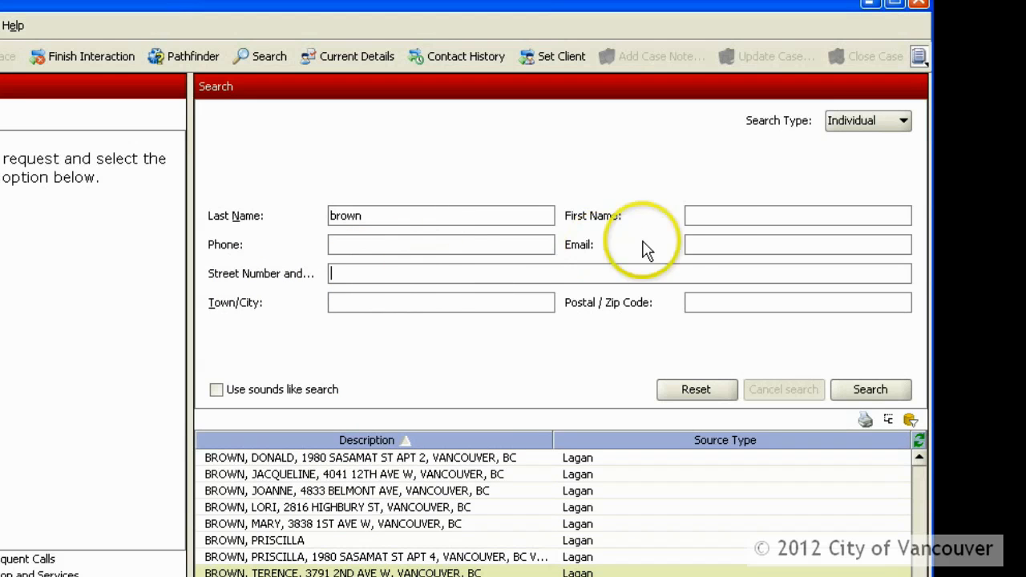
click(705, 214)
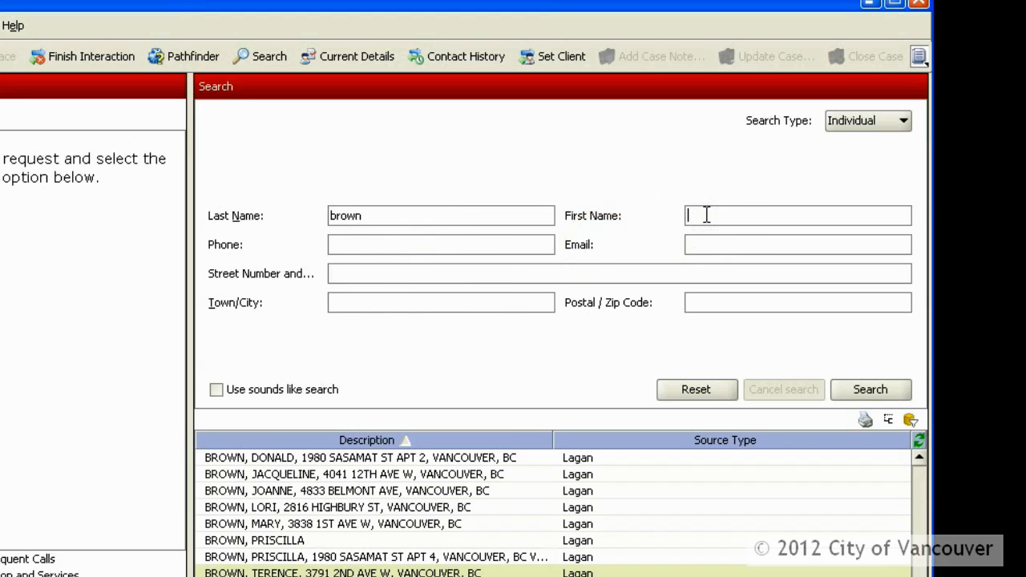
click(474, 275)
text(%)
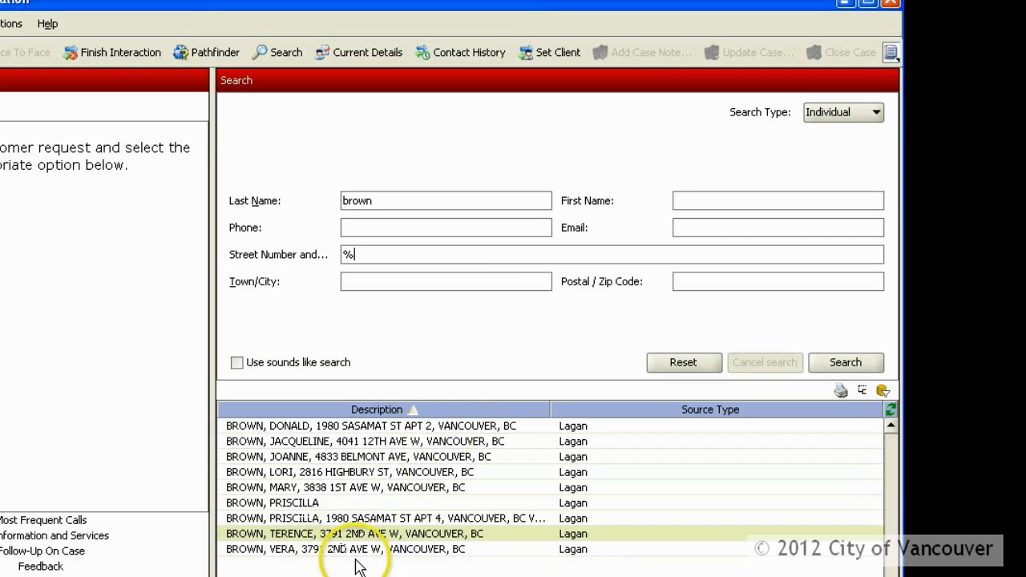
click(349, 255)
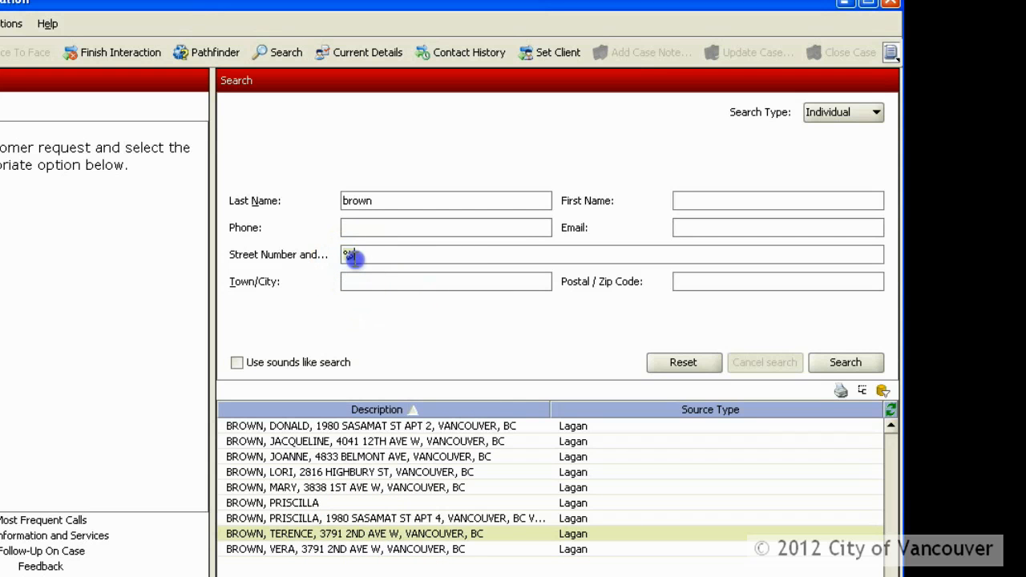
click(358, 256)
text(2)
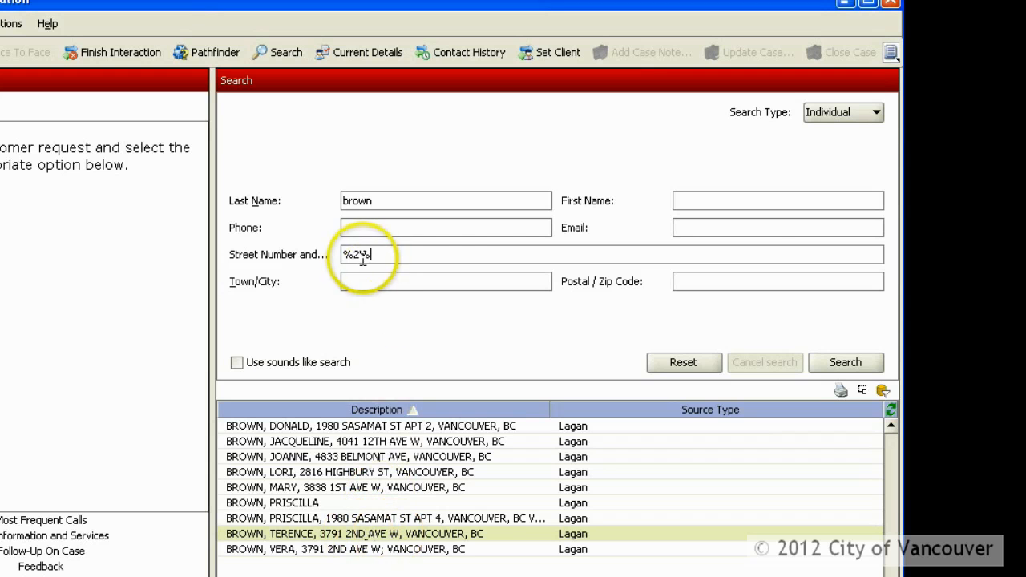
click(870, 362)
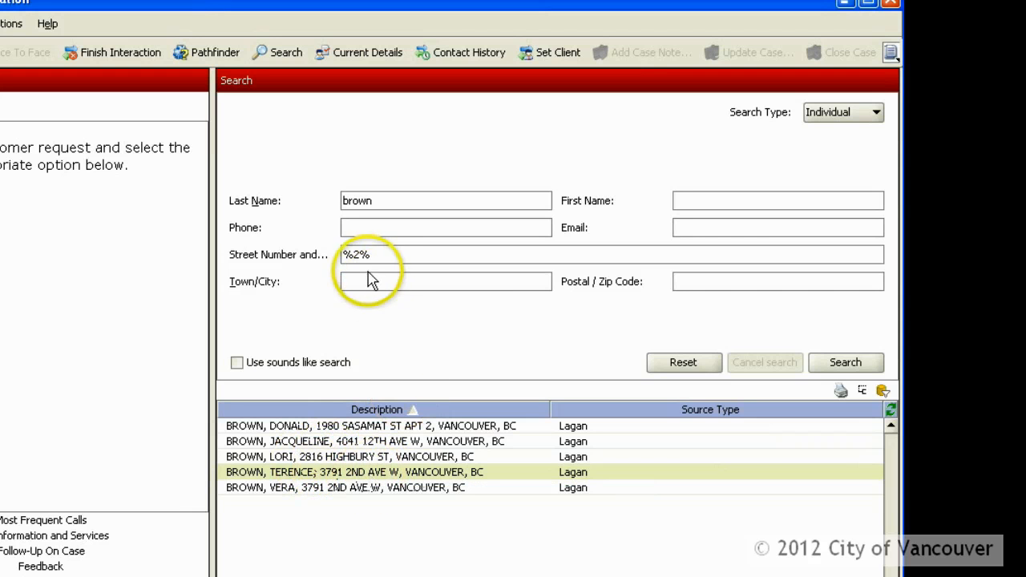
Refine the street pattern to %2nd%, run the search and view the brief details of the matching clients
text(n)
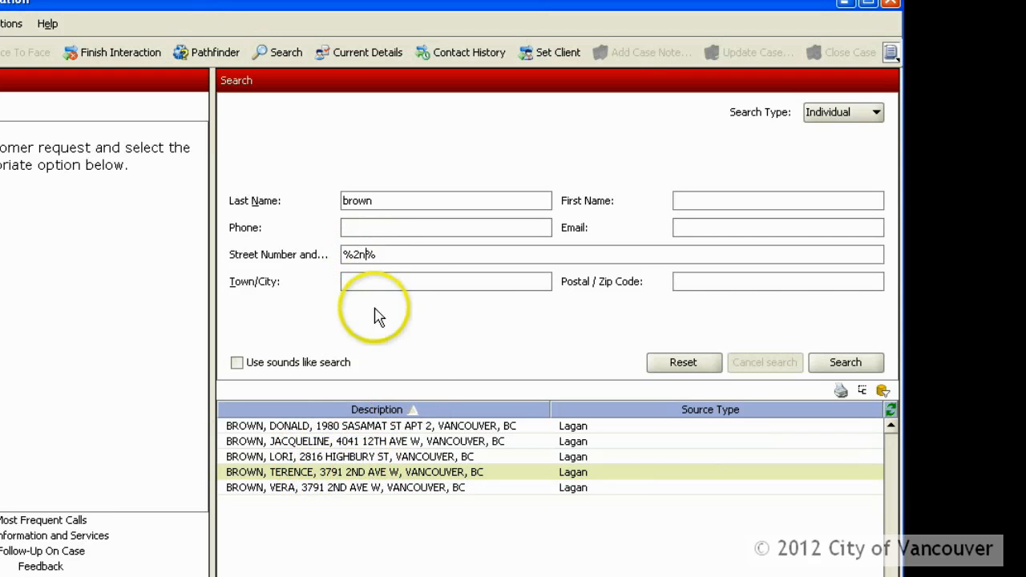
text(d)
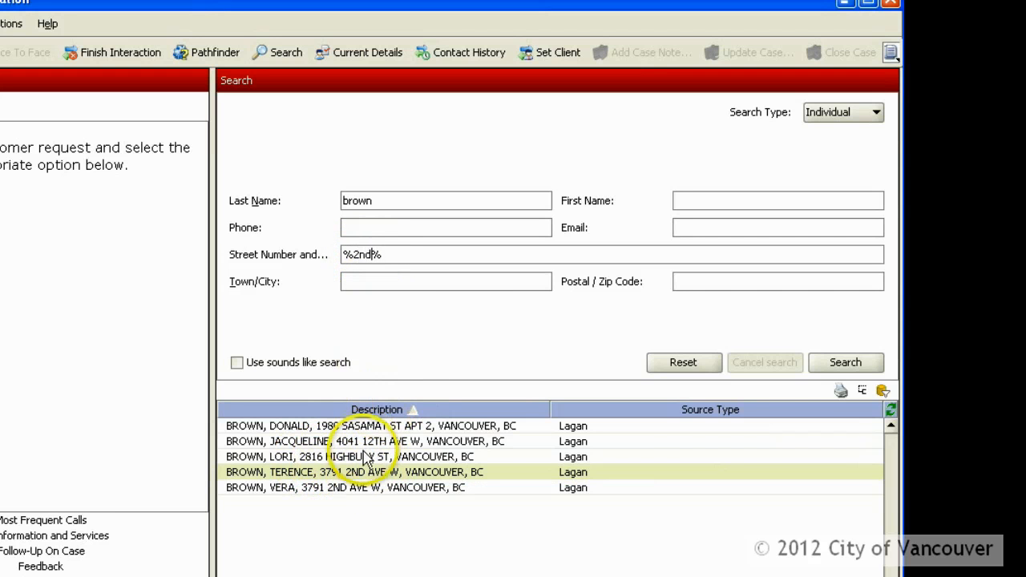
click(827, 367)
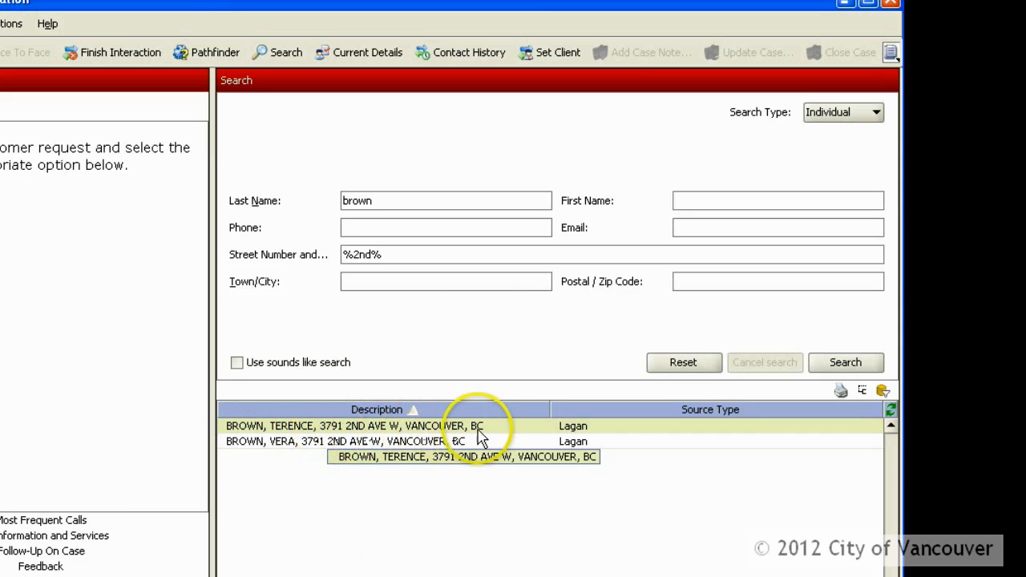
click(301, 446)
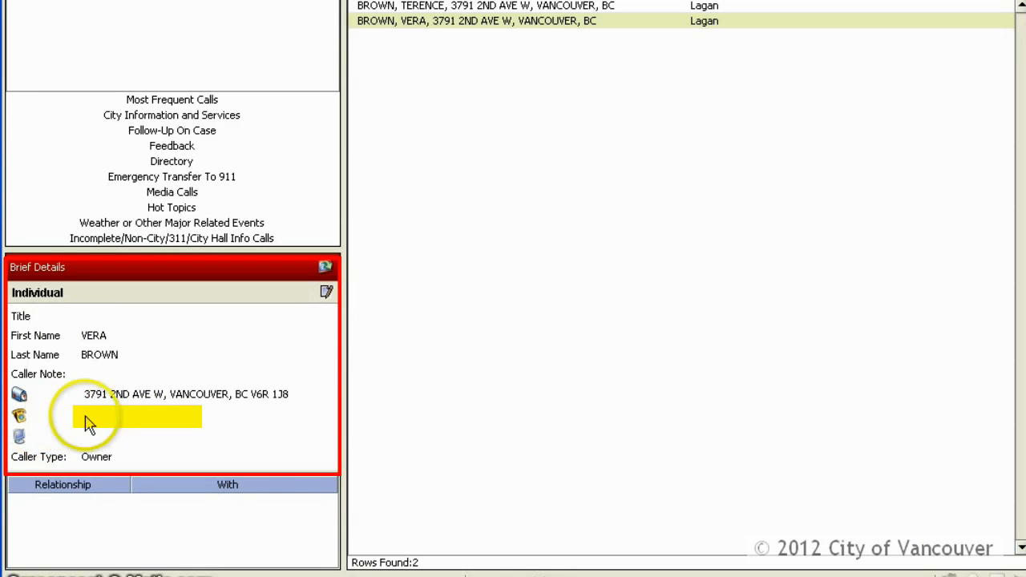
click(467, 7)
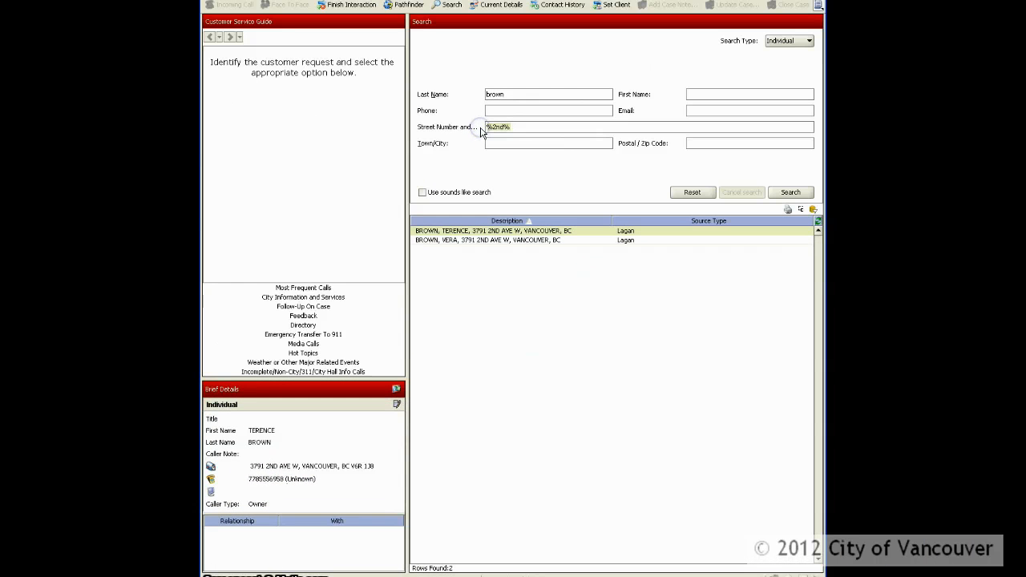
Clear the street field and search by last name with the % wildcard followed by the last four digits of the customer's phone number
key(Delete)
click(499, 110)
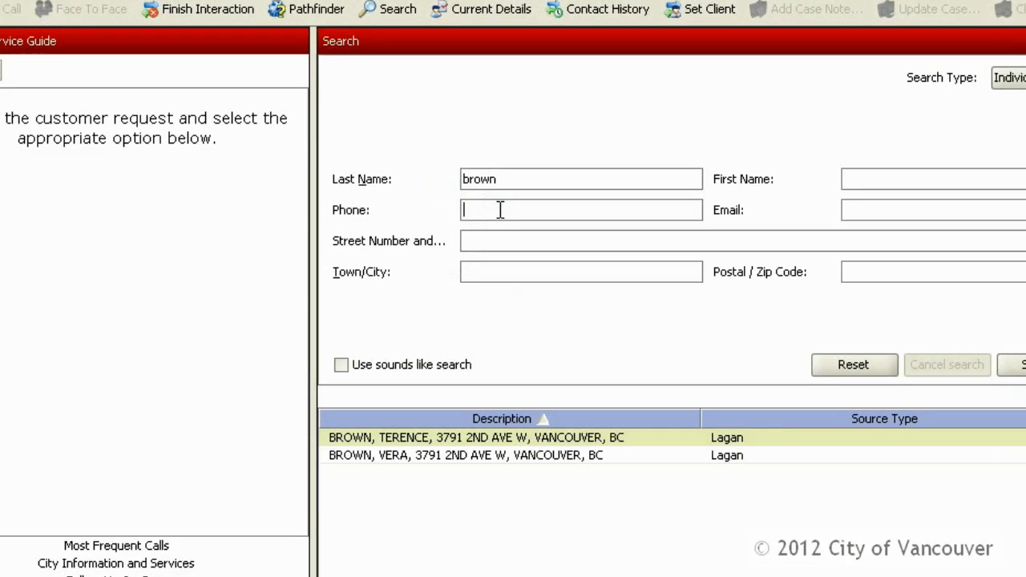
text(%6958)
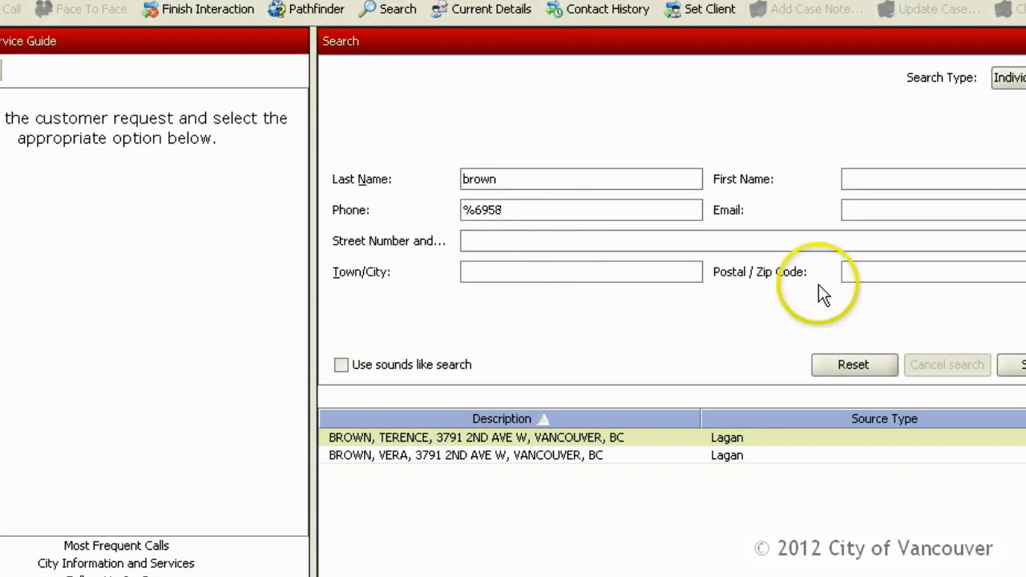
click(1022, 365)
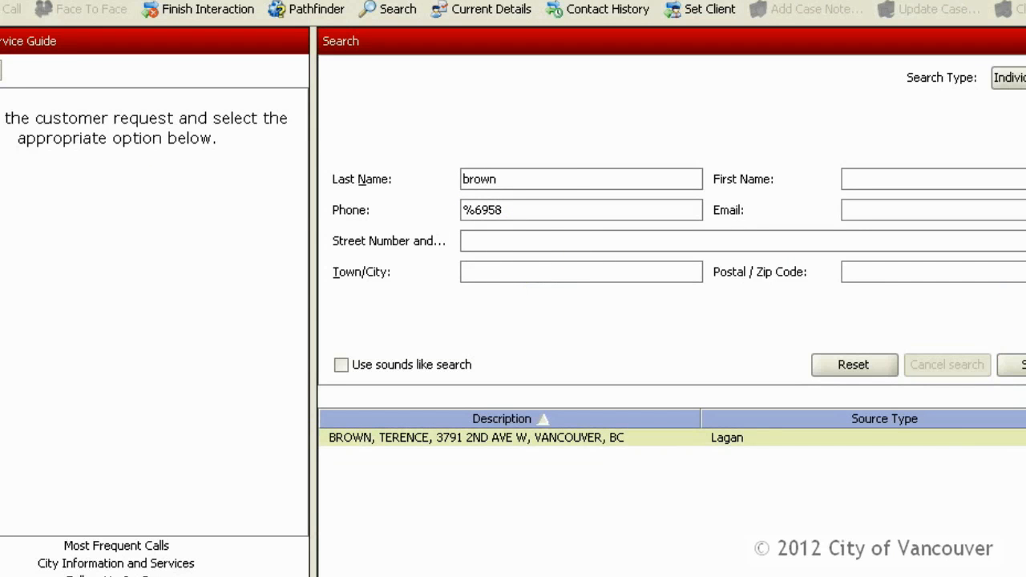
click(461, 210)
click(501, 211)
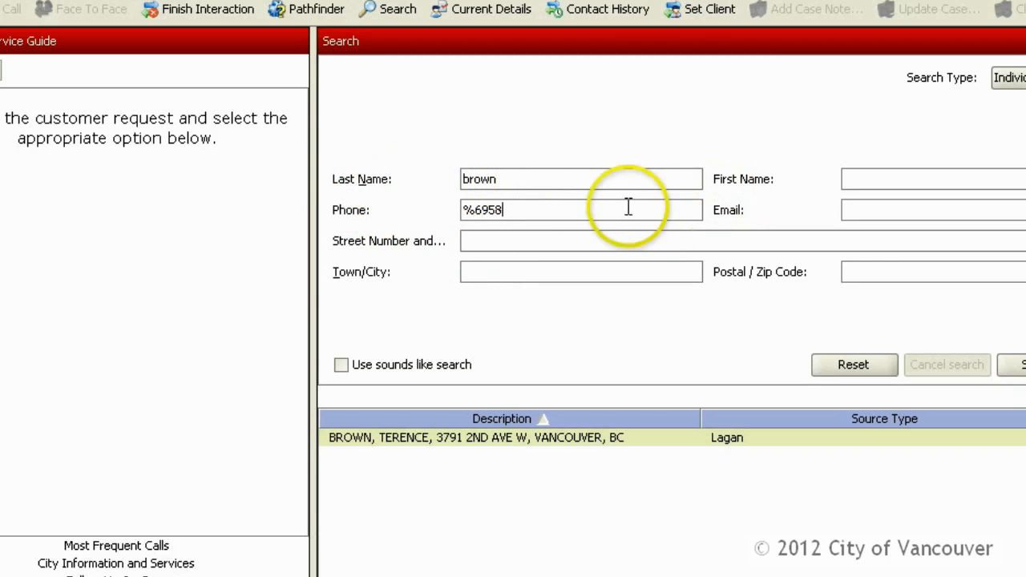
drag(513, 210, 463, 210)
click(470, 235)
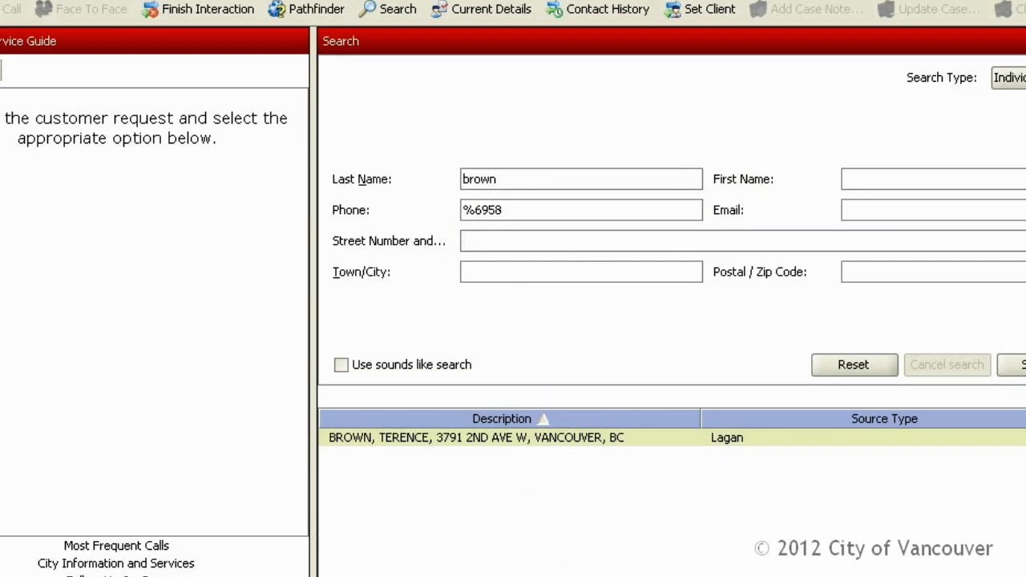
click(830, 367)
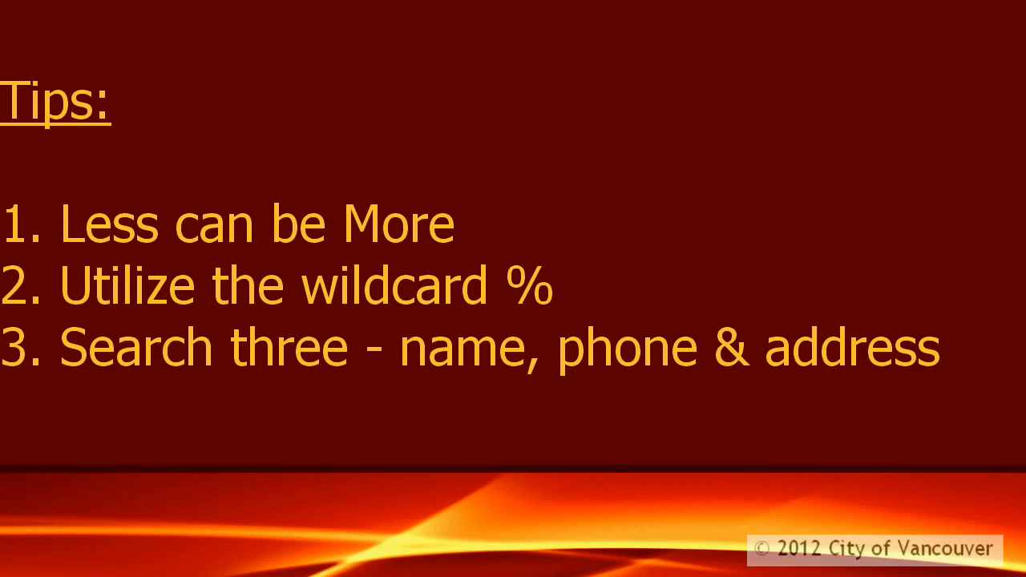